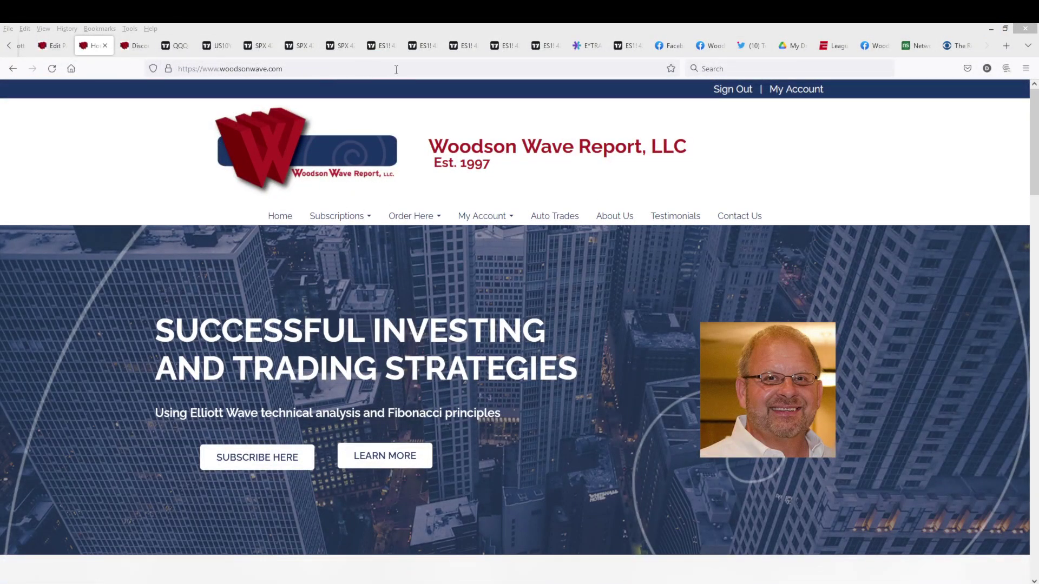
# Step: Review the daily and 1-hour E-mini futures wave counts and open the 10-minute chart
pyautogui.click(387, 48)
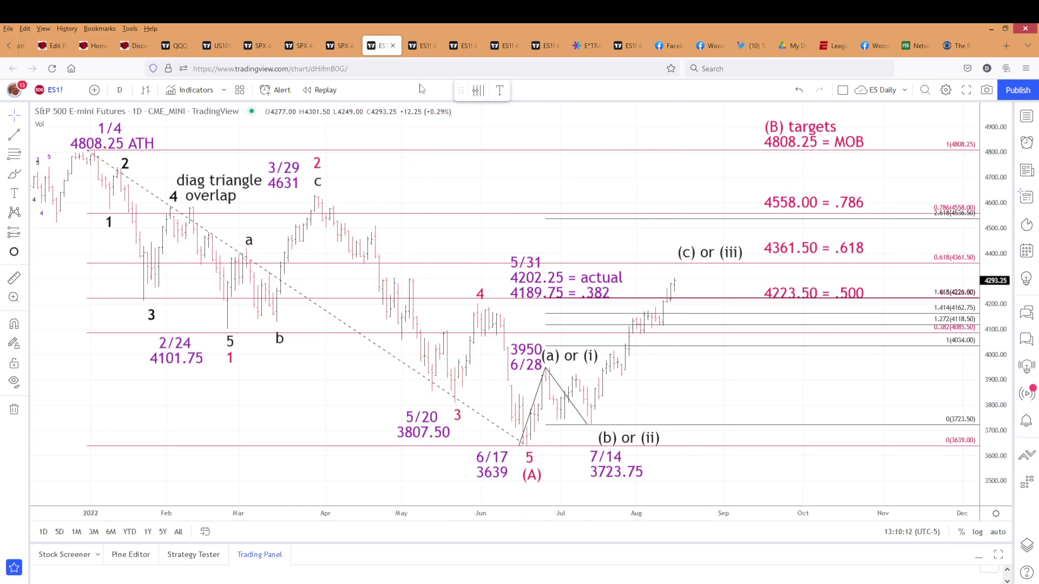
pyautogui.click(424, 46)
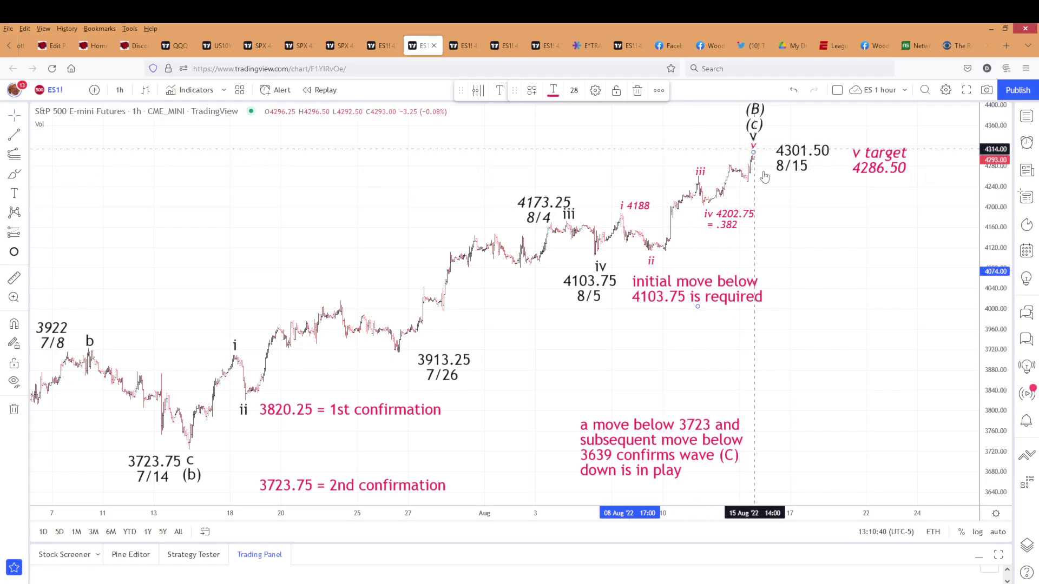
pyautogui.click(783, 199)
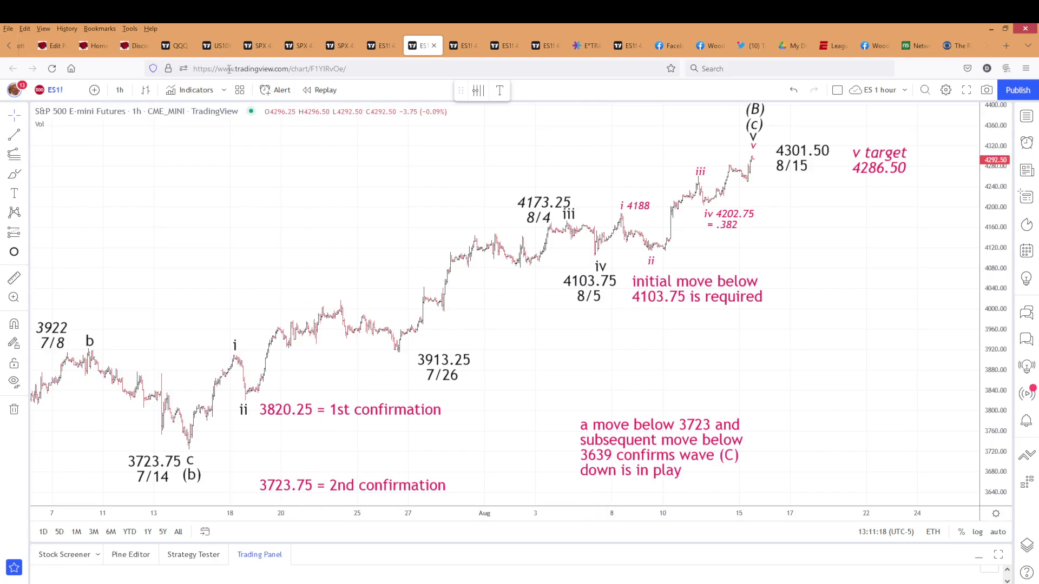
pyautogui.click(463, 48)
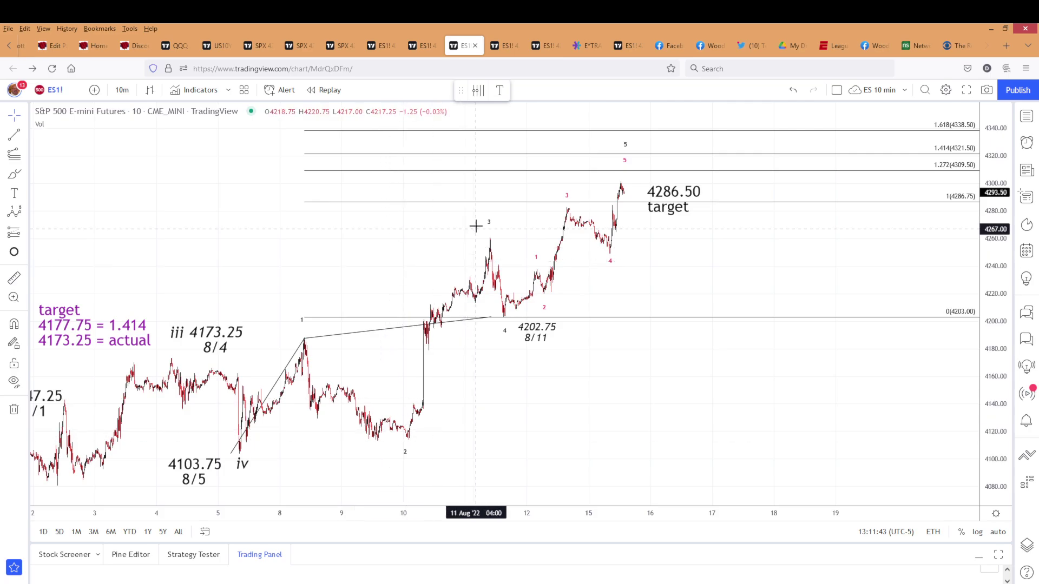
# Step: Nudge the wave 4 point of the black impulse count slightly lower beneath the 8/11 low on the 10-minute chart
pyautogui.click(493, 315)
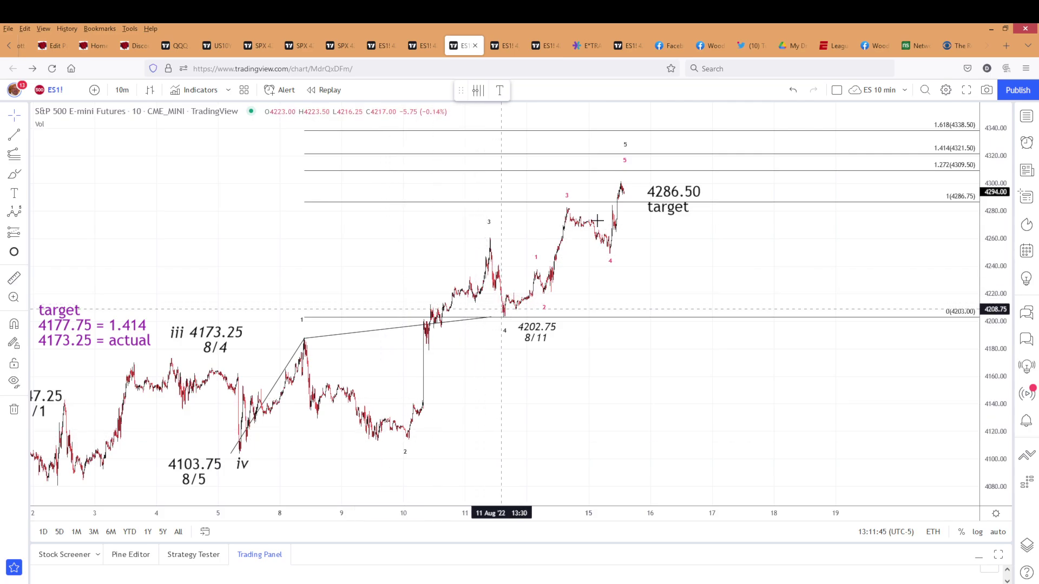
pyautogui.click(718, 195)
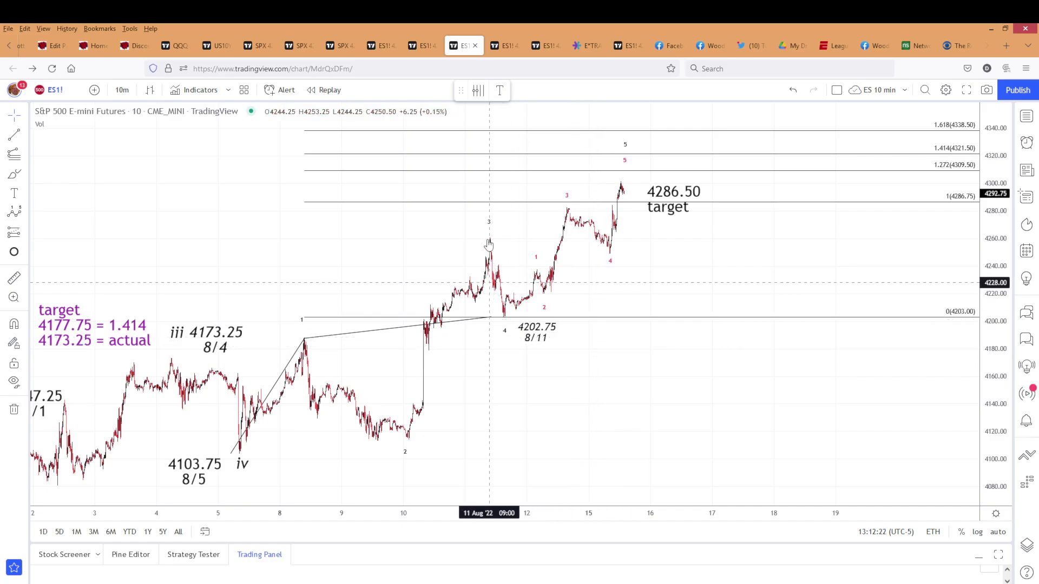
pyautogui.click(504, 330)
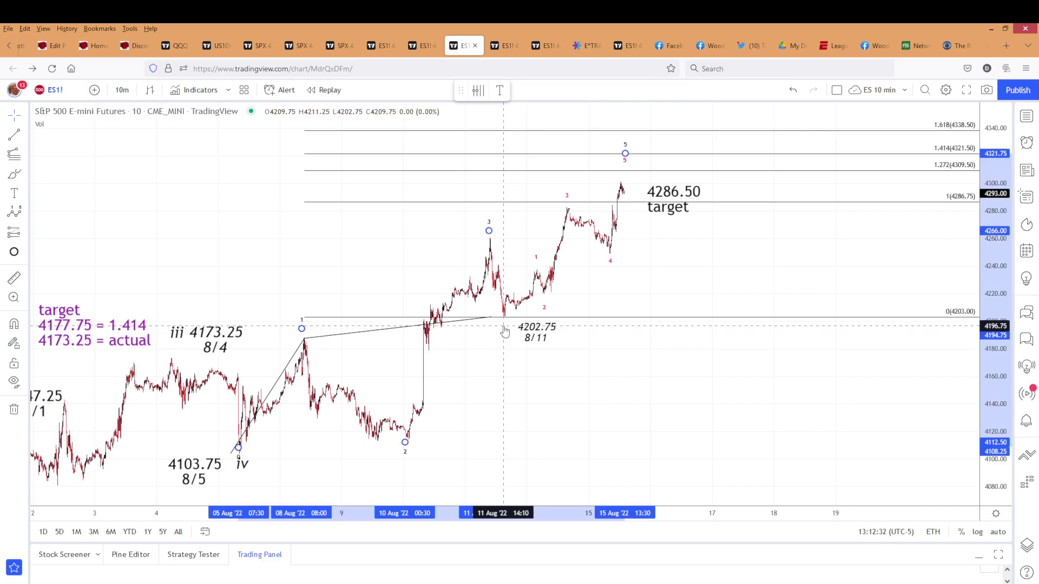
pyautogui.click(498, 329)
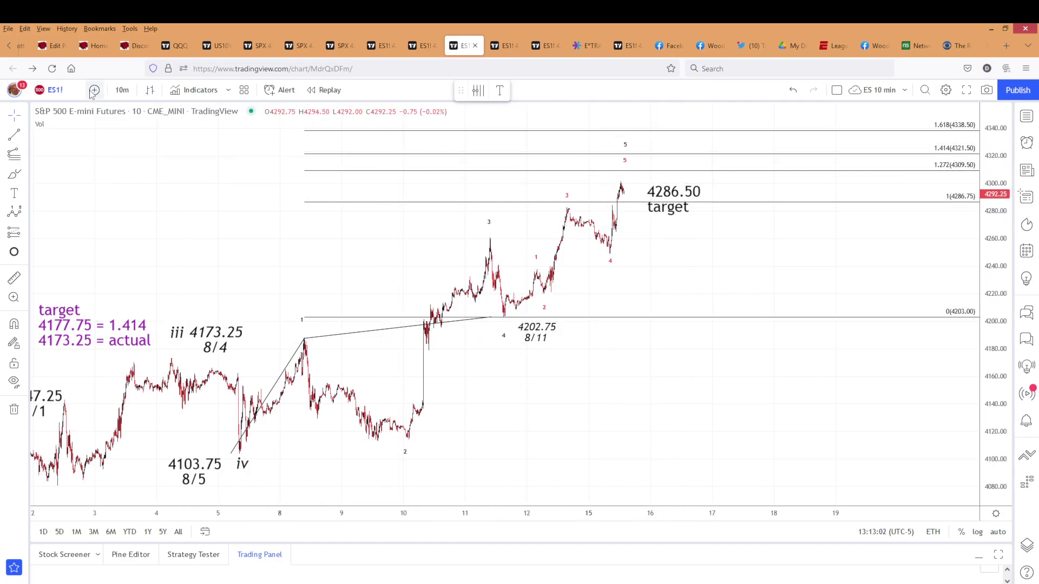
# Step: View the Woodson Wave Report home page and compare the 1-minute and 10-minute E-mini charts
pyautogui.click(98, 46)
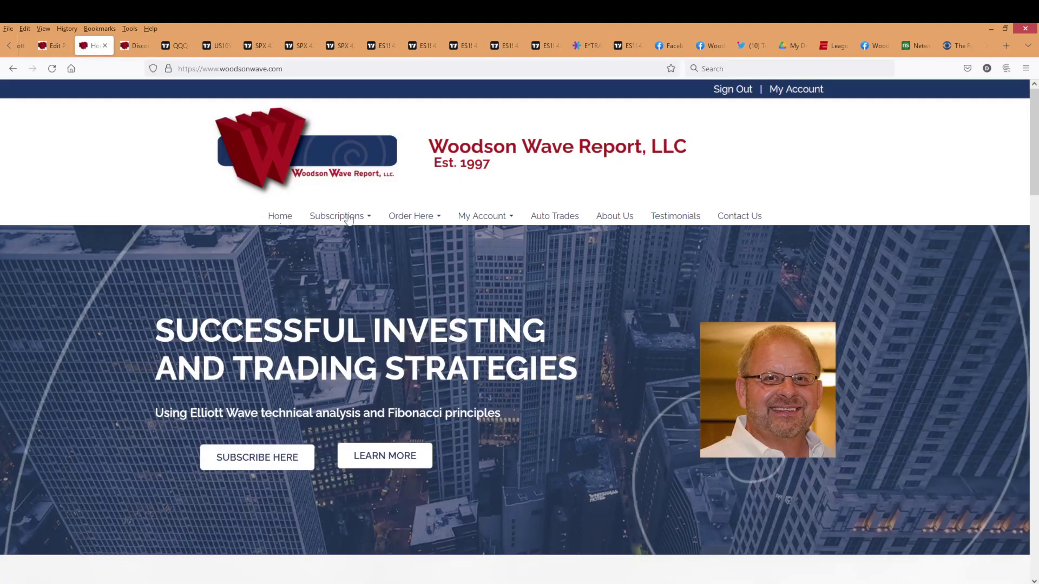
pyautogui.moveTo(349, 218)
pyautogui.click(503, 47)
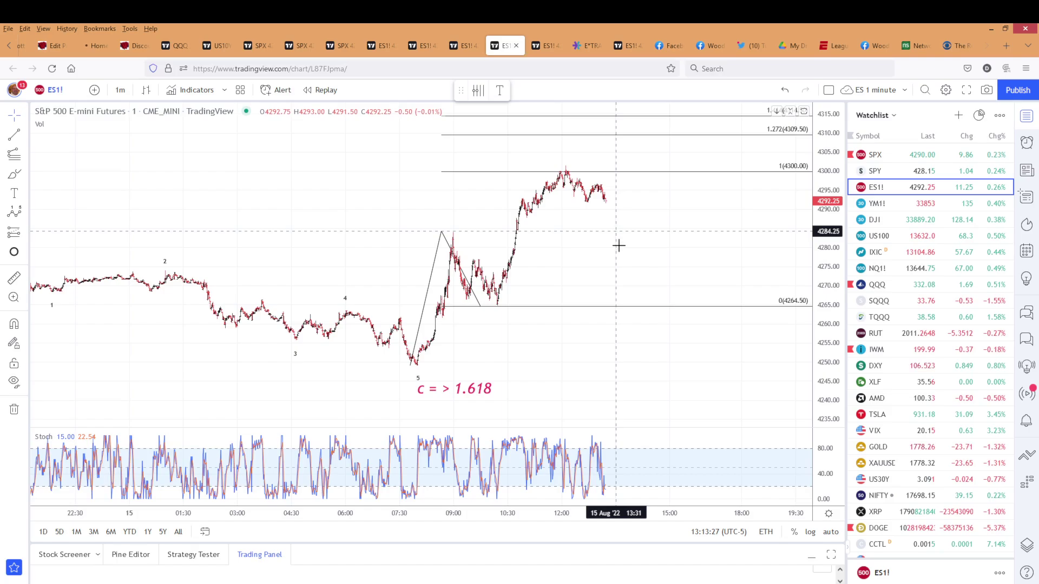
pyautogui.click(467, 47)
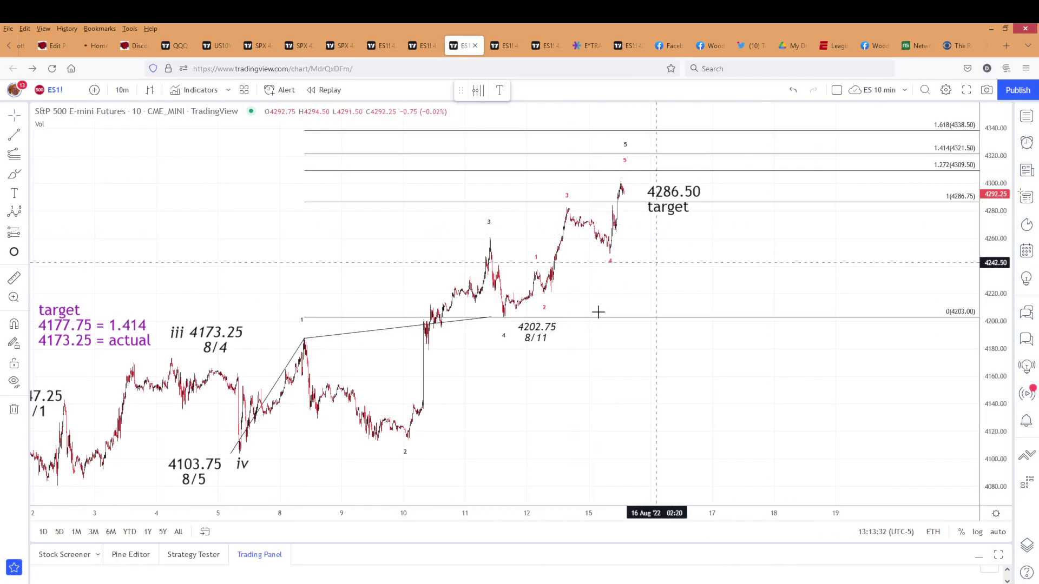
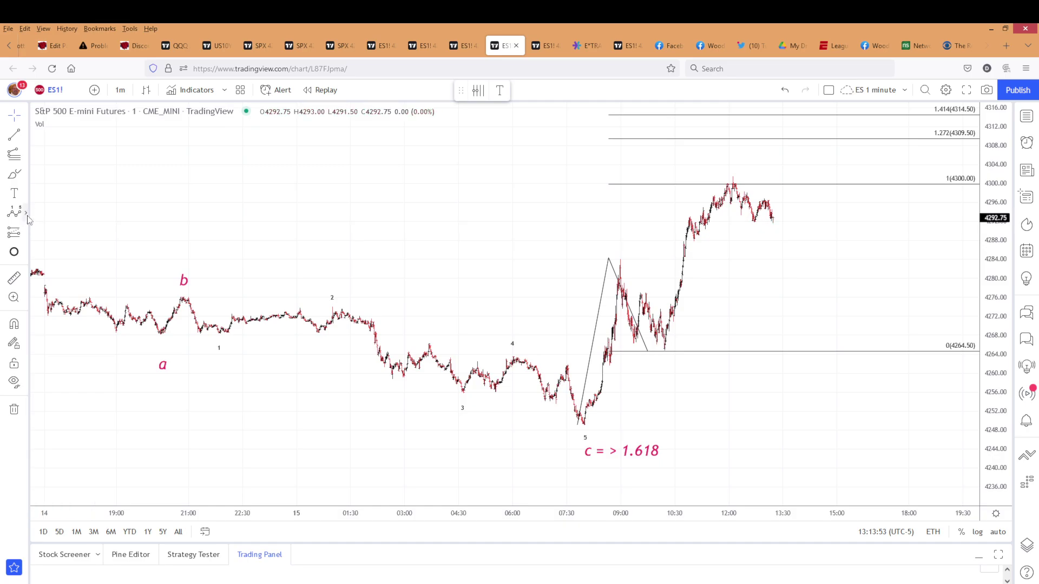
# Step: Draw an Elliott impulse wave on the 1-minute chart from about 4249.25 through 4286, 4261.25, 4303.75 and 4288.25 to 4308.25
pyautogui.click(25, 214)
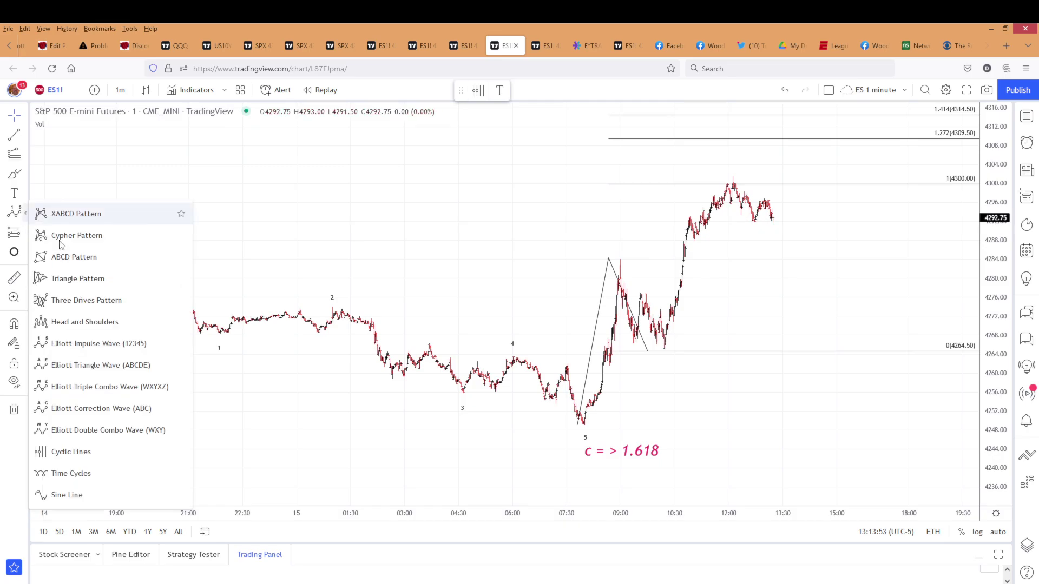
pyautogui.click(129, 346)
pyautogui.click(578, 423)
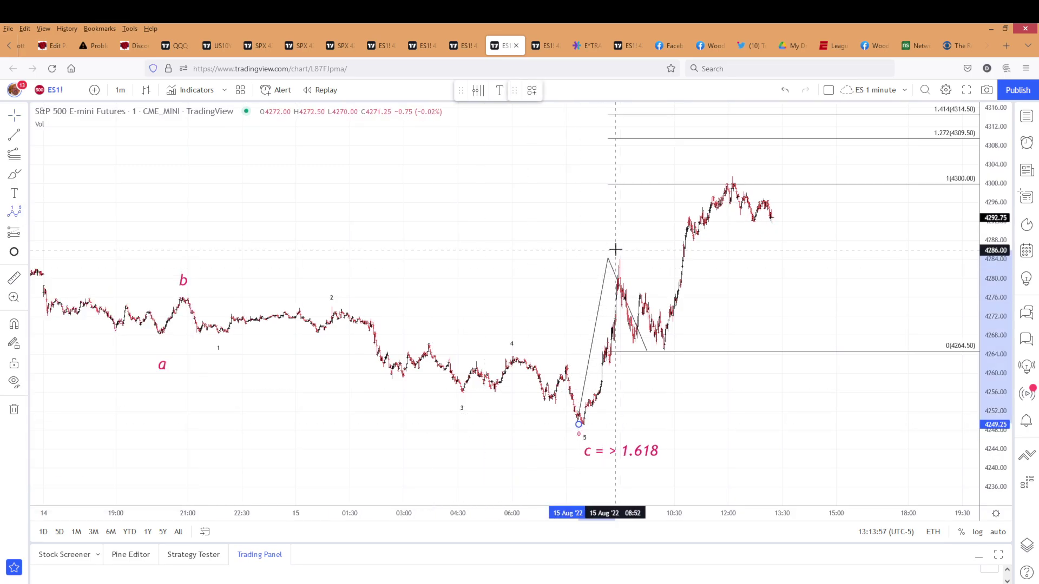
pyautogui.click(618, 249)
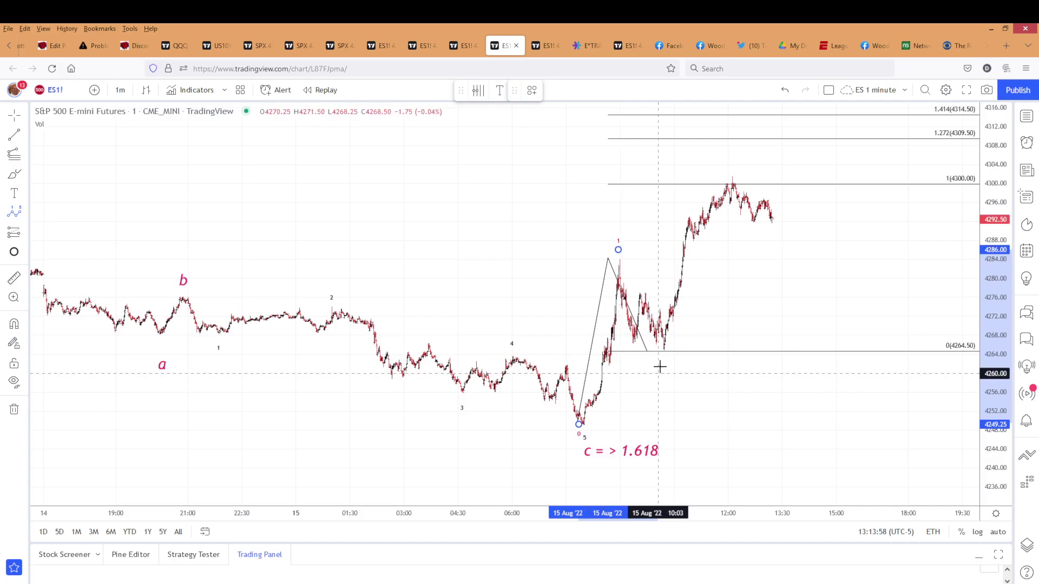
pyautogui.click(660, 367)
pyautogui.click(729, 166)
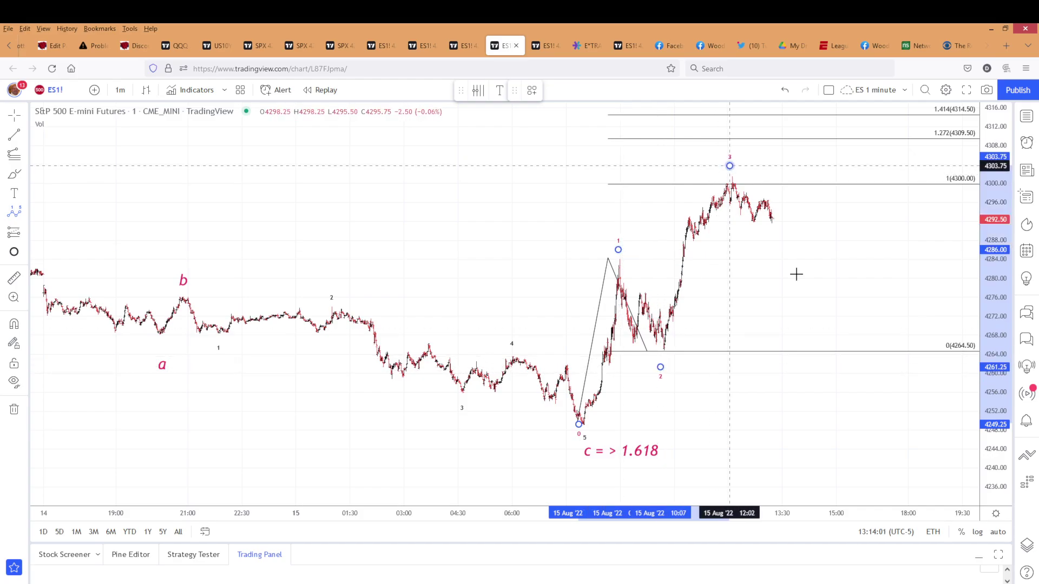
pyautogui.click(783, 240)
pyautogui.click(867, 144)
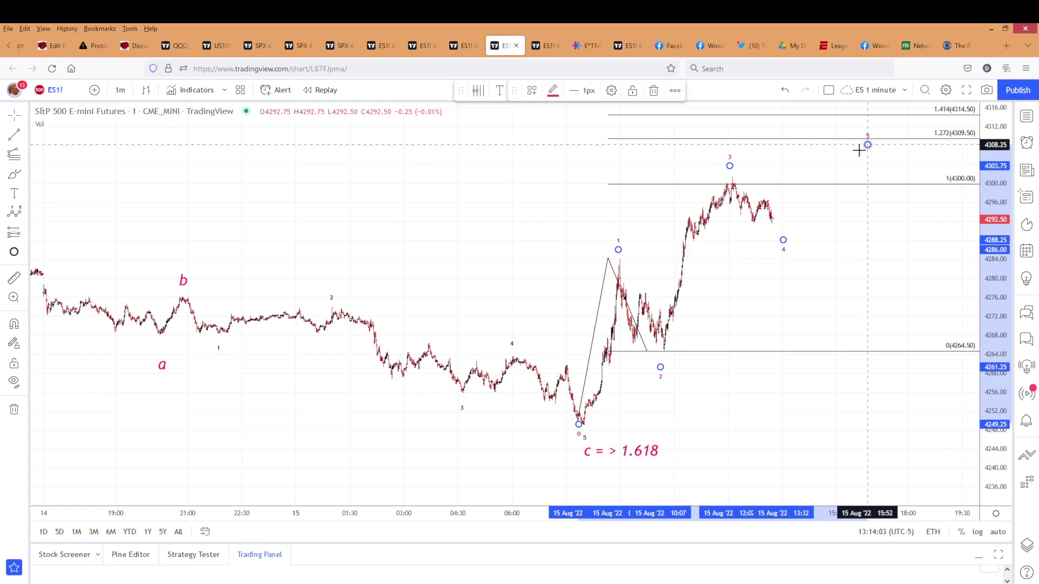
# Step: Draw a Fib Retracement from the wave 2 low at about 4264.50 up to the wave 3 high at about 4301.50
pyautogui.moveTo(703, 189); pyautogui.dragTo(637, 196)
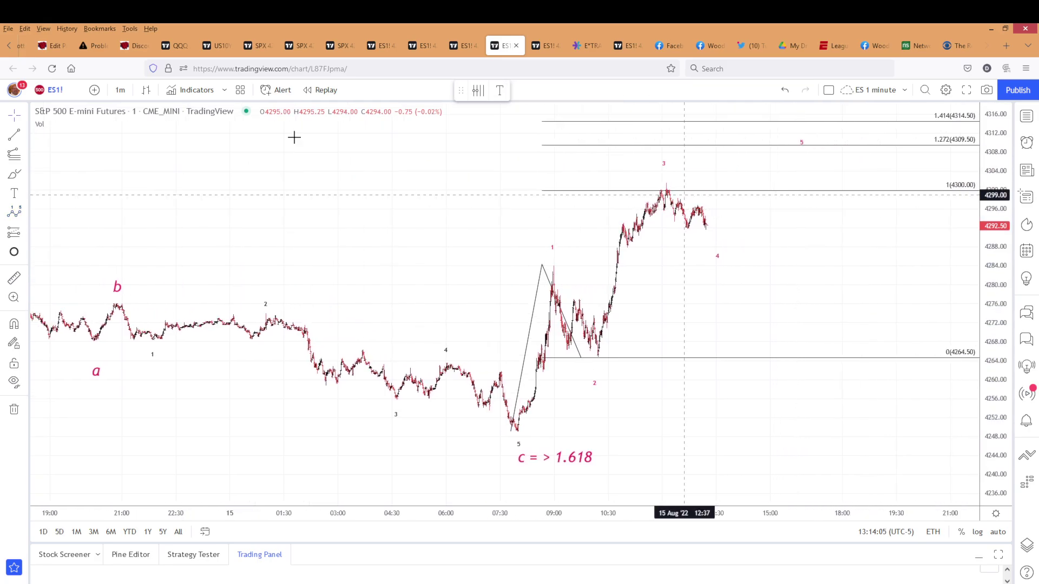
pyautogui.click(26, 157)
pyautogui.click(81, 155)
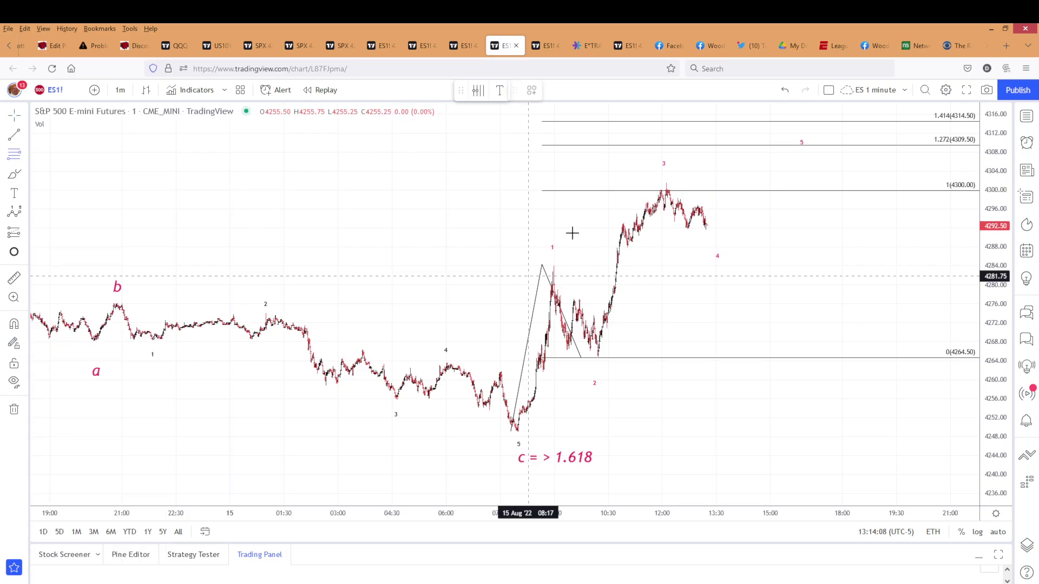
pyautogui.click(593, 359)
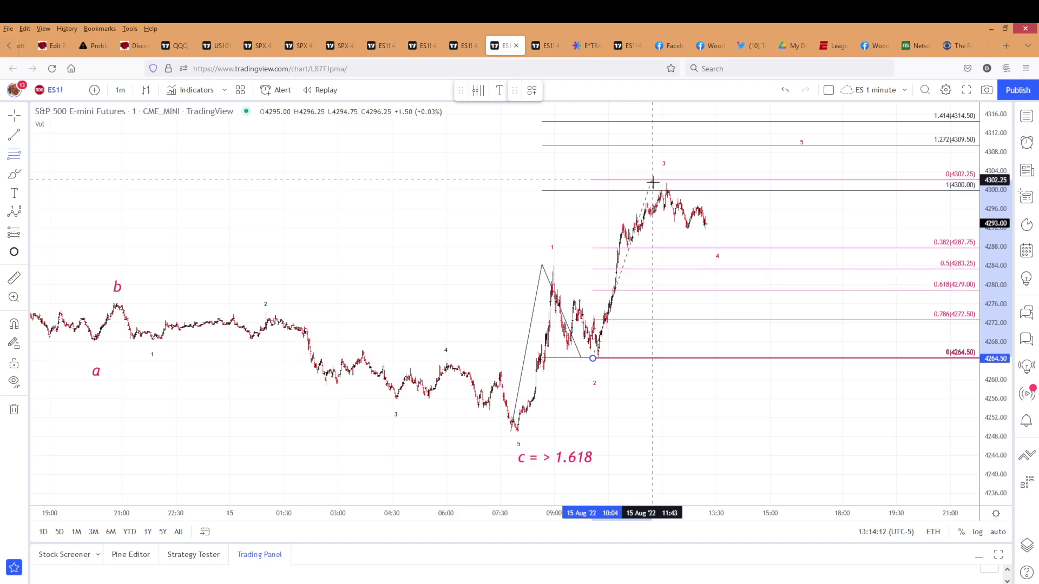
pyautogui.click(653, 183)
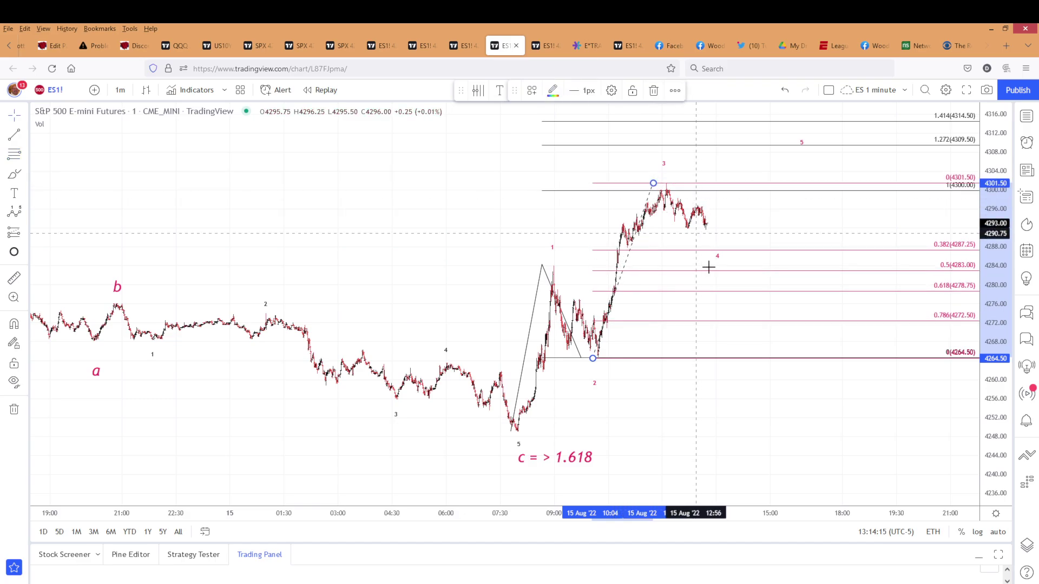
pyautogui.click(802, 250)
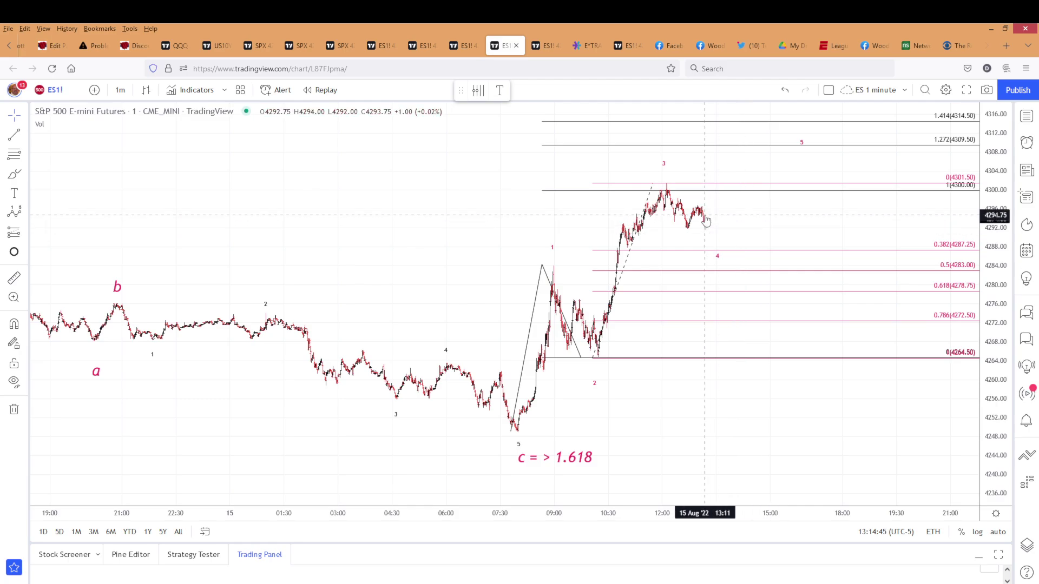
# Step: Draw a Trend-Based Fib Extension from the wave 3 high at about 4301.50 down to 4292 and back up to 4297
pyautogui.click(26, 156)
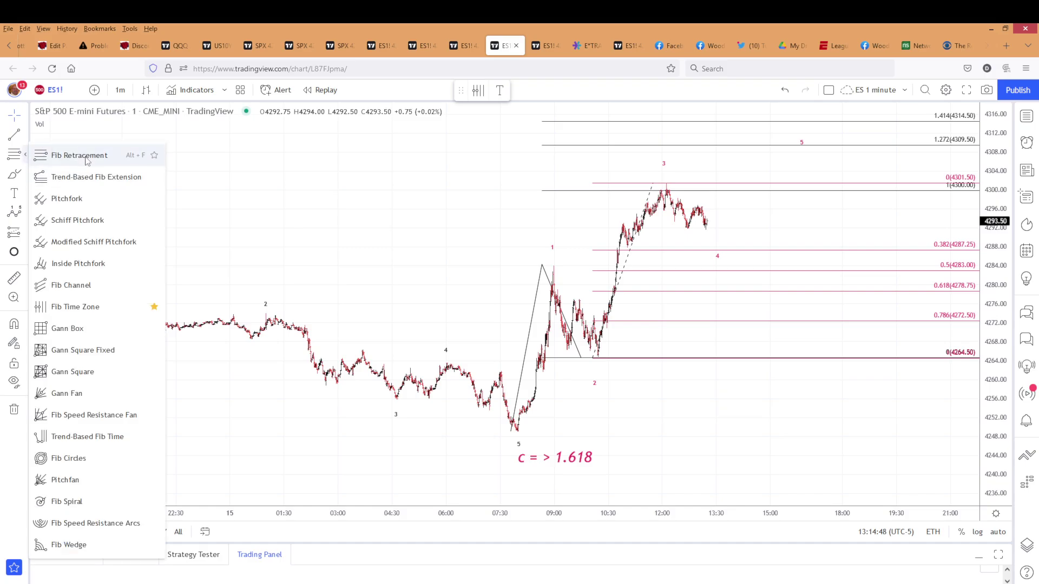
pyautogui.click(108, 177)
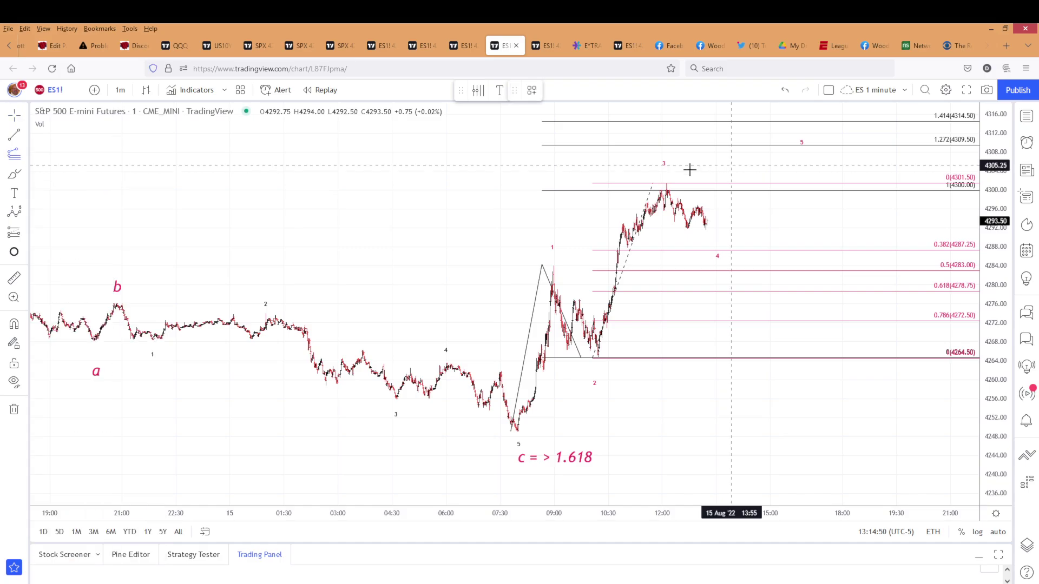
pyautogui.click(663, 184)
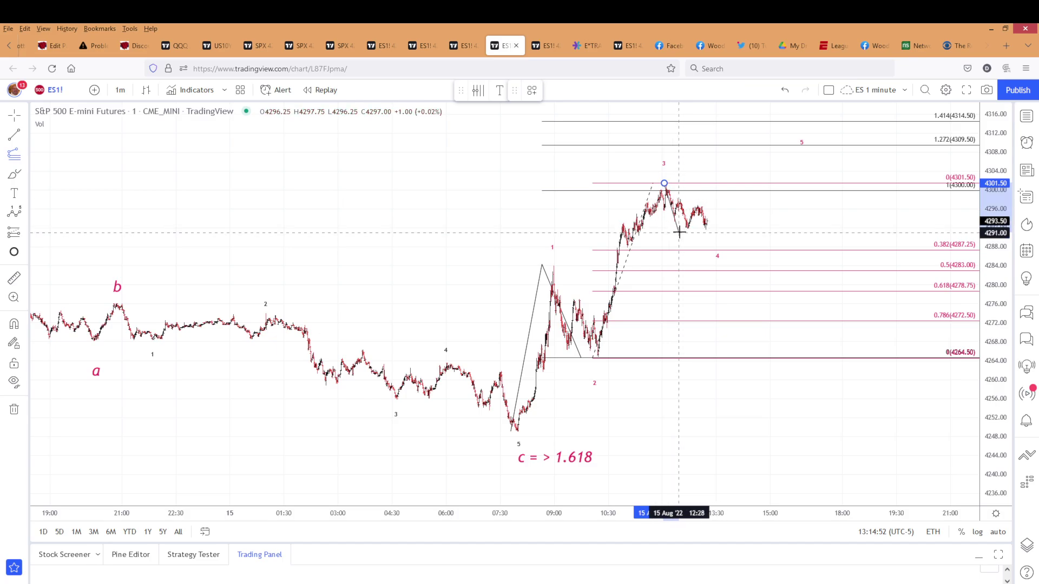
pyautogui.click(679, 228)
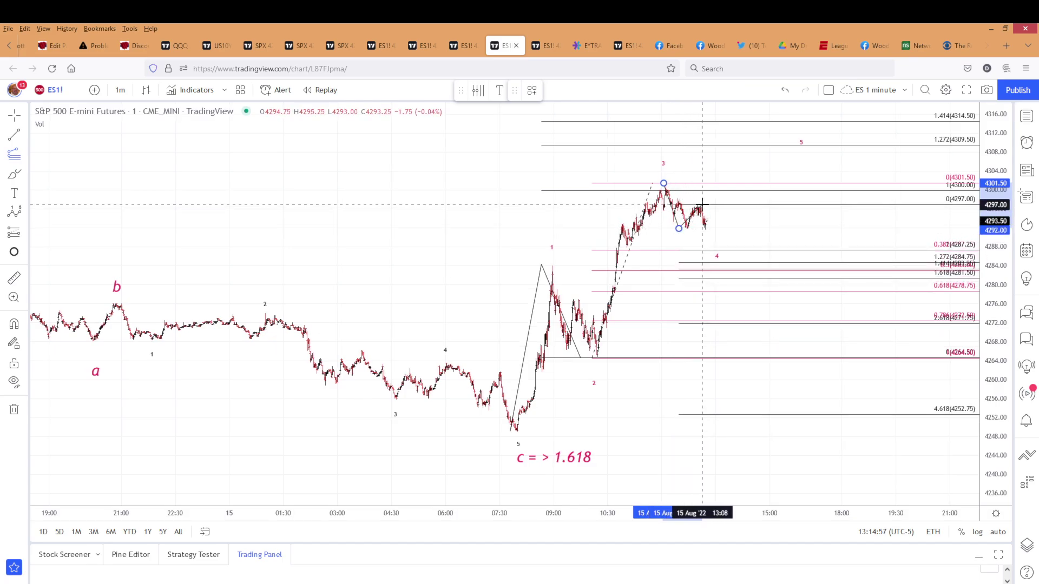
pyautogui.click(702, 205)
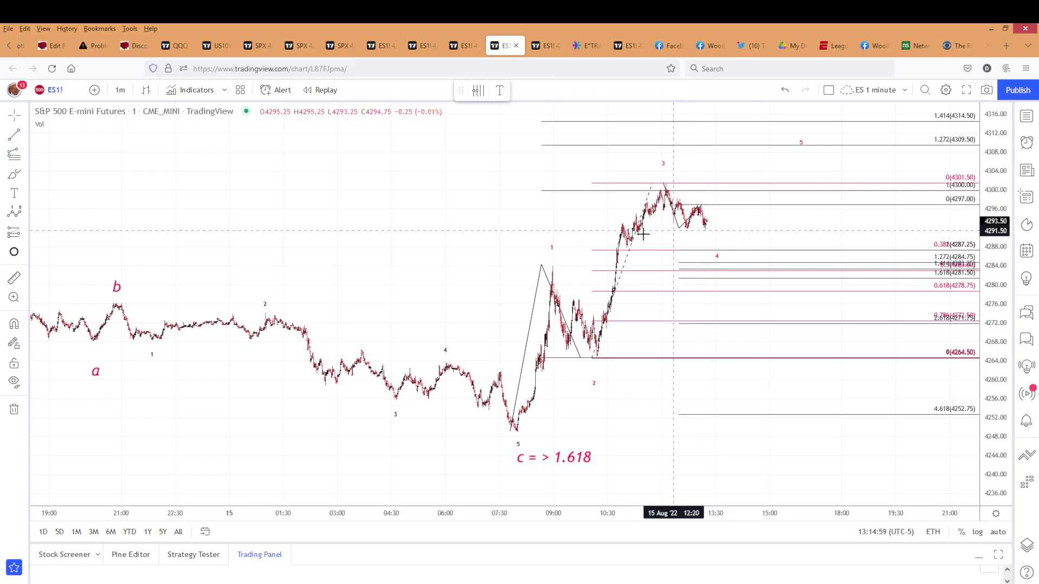
# Step: Draw an Elliott correction wave (ABC) from about 4301.75, placing A near 4291.25, B at 4298 and C at 4288.25
pyautogui.click(25, 213)
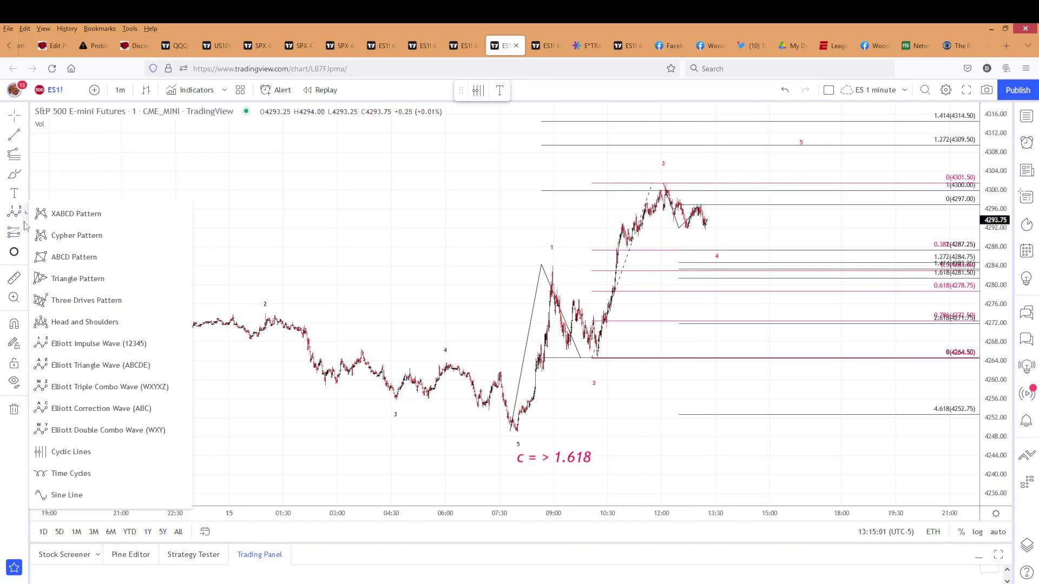
pyautogui.click(130, 409)
pyautogui.click(667, 182)
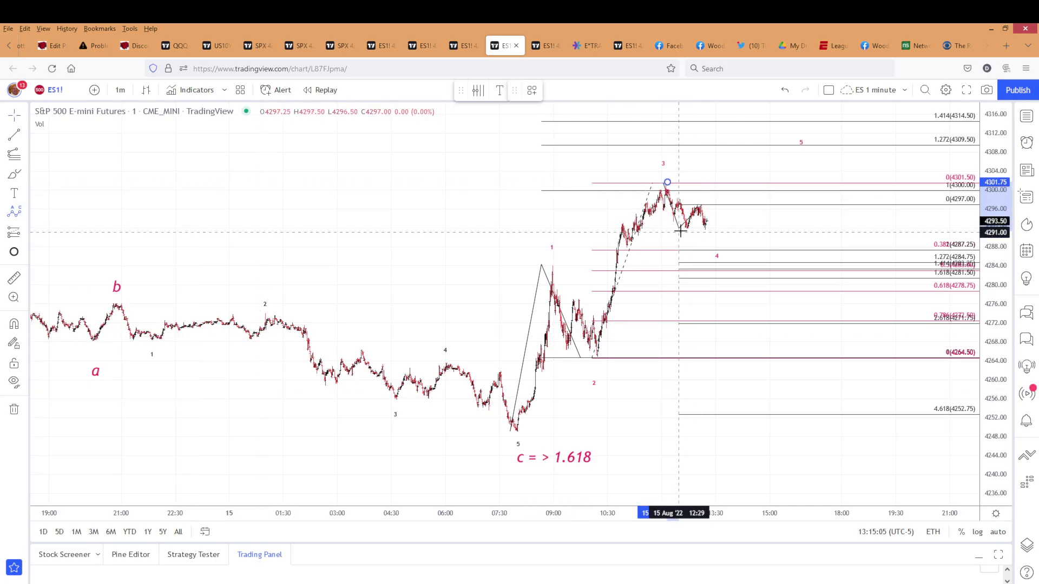
pyautogui.click(683, 231)
pyautogui.click(702, 199)
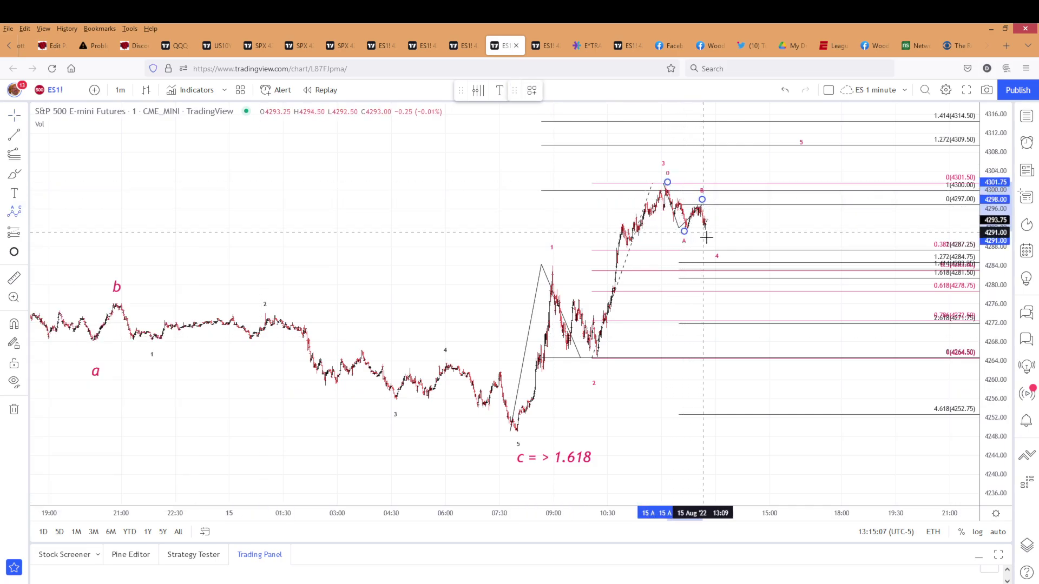
pyautogui.click(717, 246)
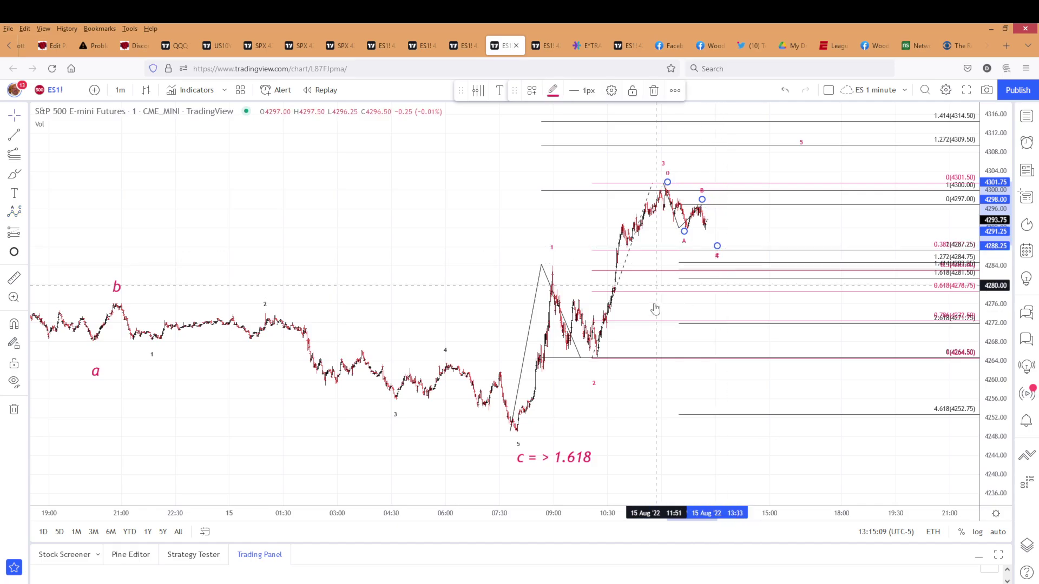
pyautogui.click(663, 255)
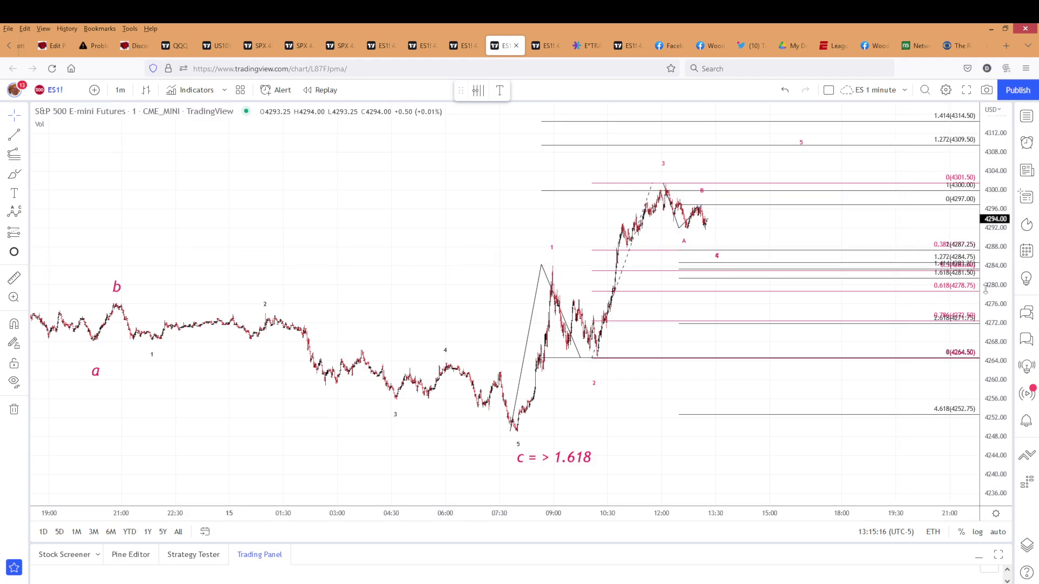
# Step: Examine the overlapping retracement and extension levels below wave C on an enlarged price scale, and return to the wider view
pyautogui.moveTo(997, 274); pyautogui.dragTo(1004, 218)
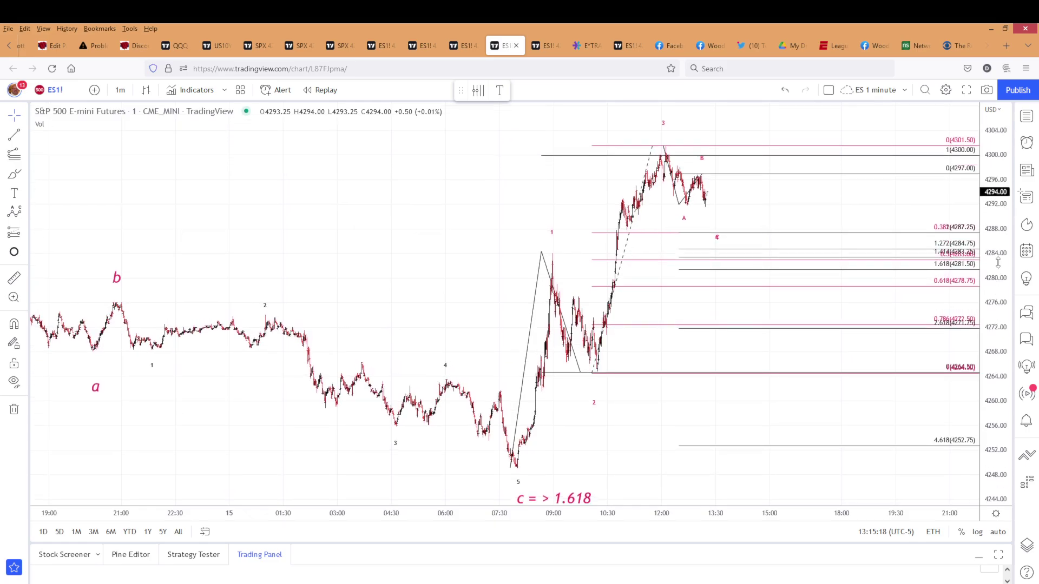
pyautogui.moveTo(997, 263); pyautogui.dragTo(1000, 211)
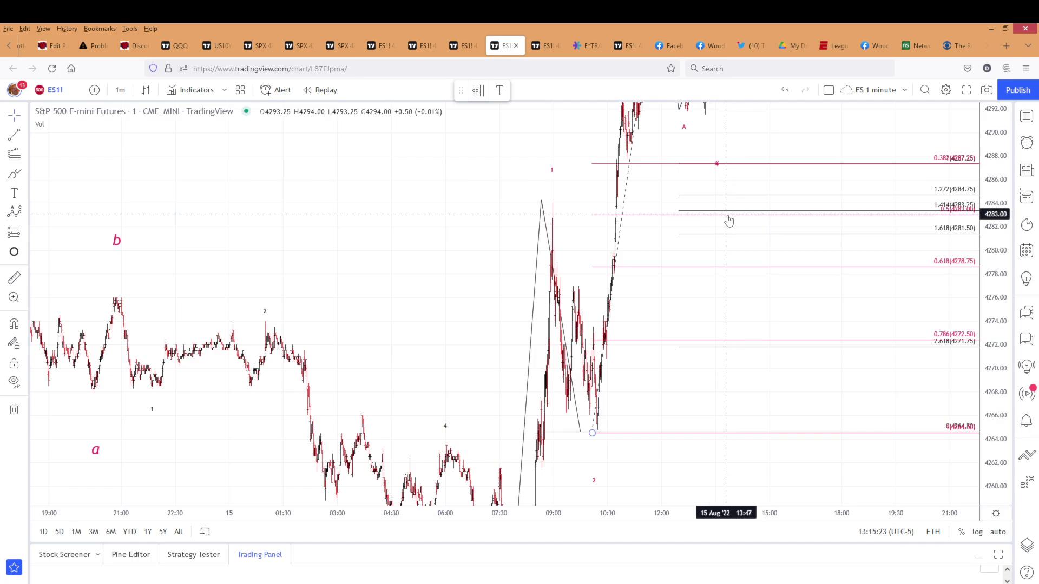
pyautogui.moveTo(993, 190); pyautogui.dragTo(995, 438)
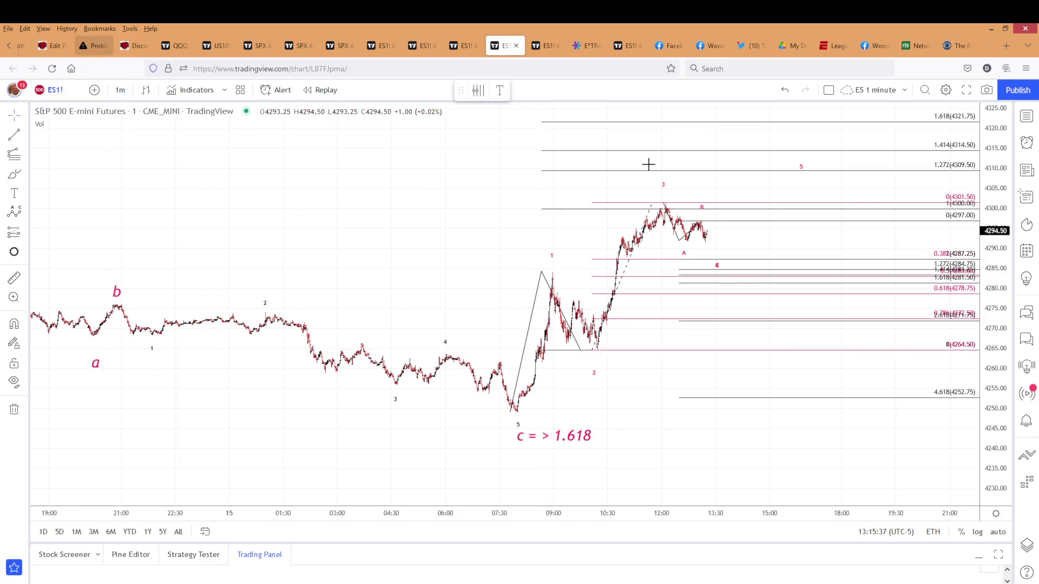
# Step: Check the anchor points of the extension projecting the wave 5 targets, and switch to the Elliott Wave Hub Announcement document in Word
pyautogui.click(836, 152)
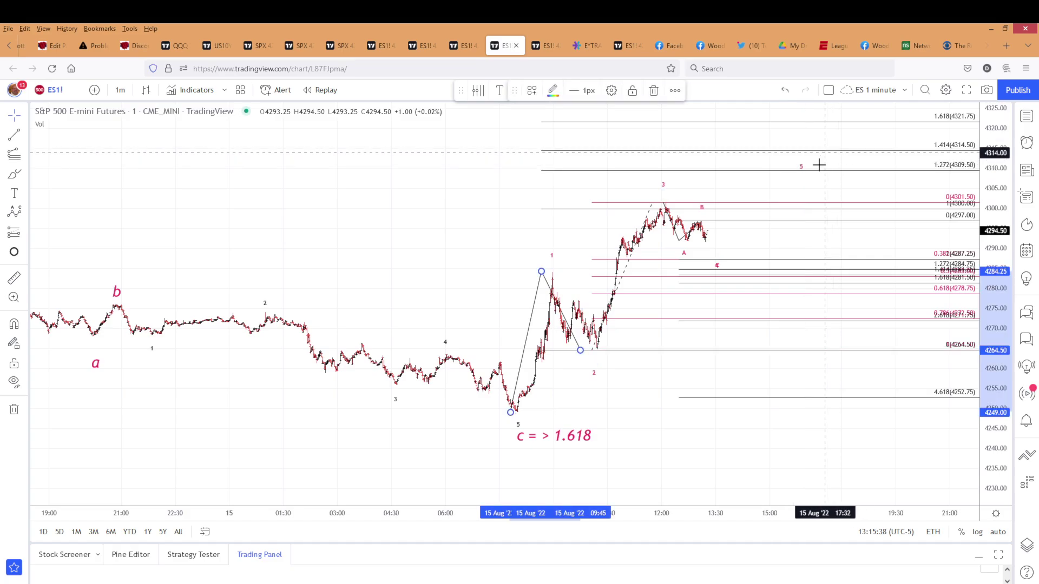
pyautogui.click(484, 227)
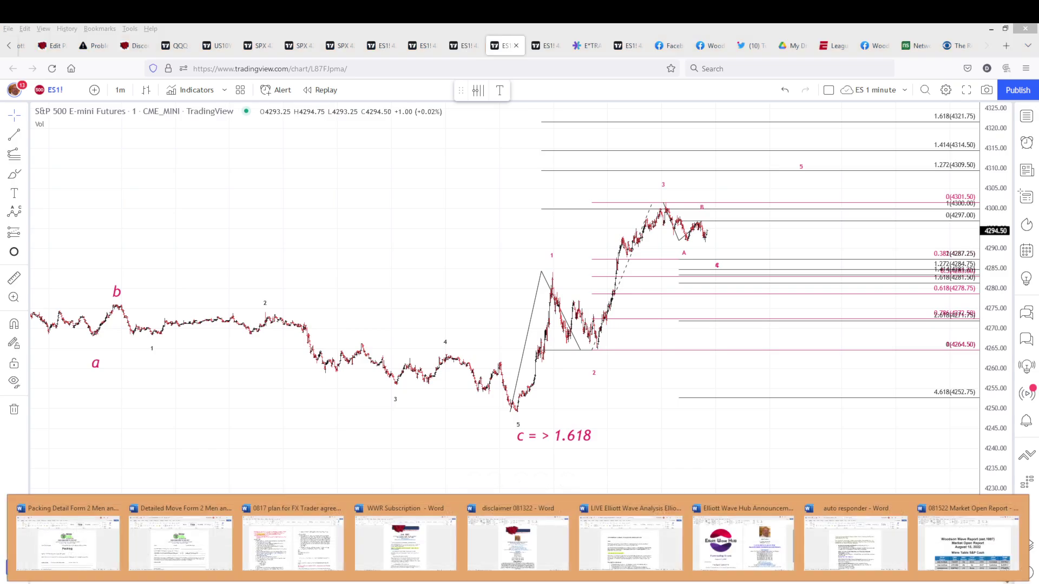
pyautogui.click(743, 538)
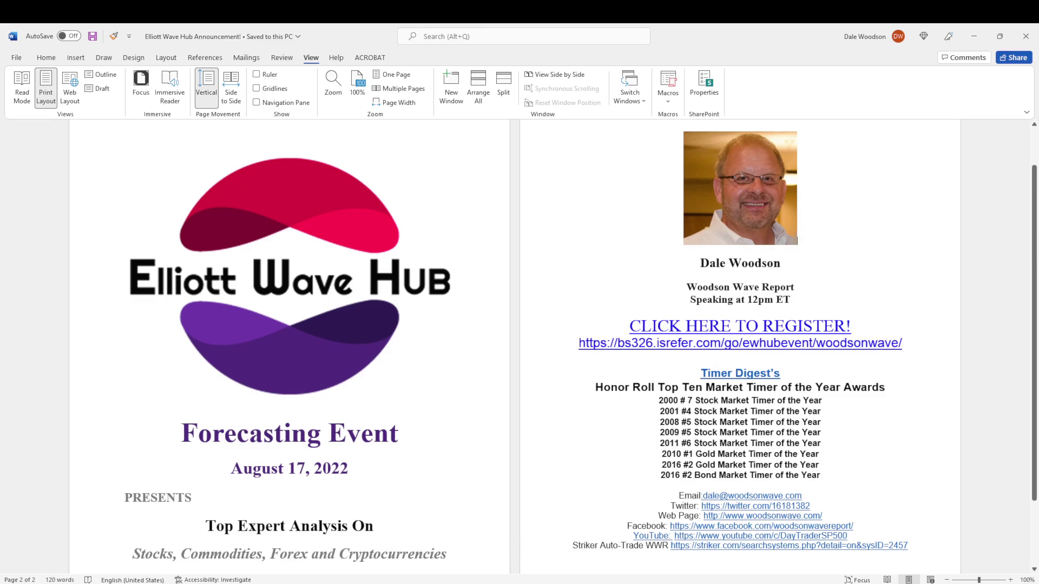
# Step: View the Fibonacci Spiral Chart 082499 picture in Paint, followed by the E Mini Futures 081522 ten min pre market picture
pyautogui.moveTo(533, 582)
pyautogui.moveTo(619, 543)
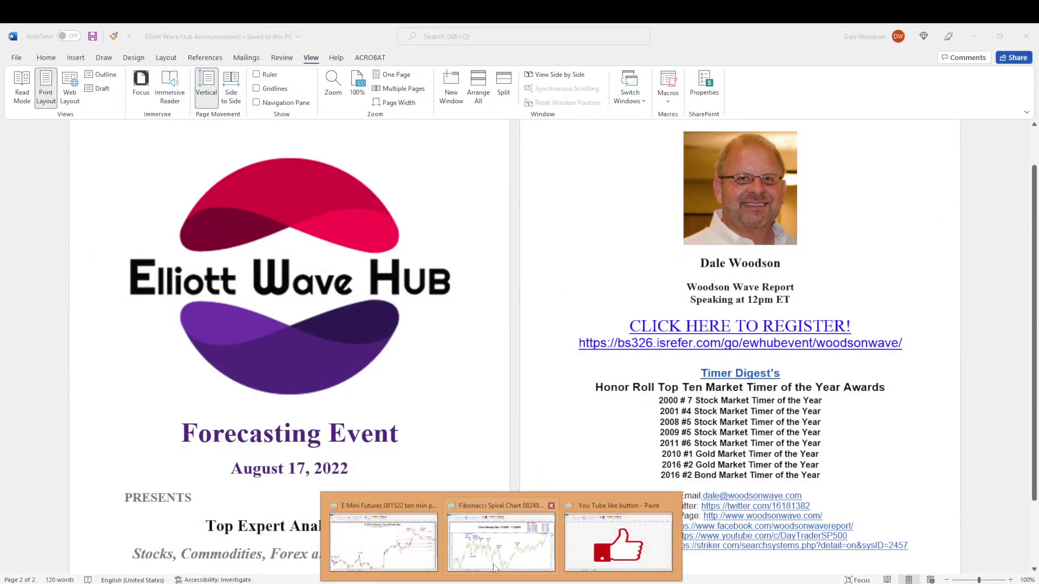
pyautogui.click(500, 538)
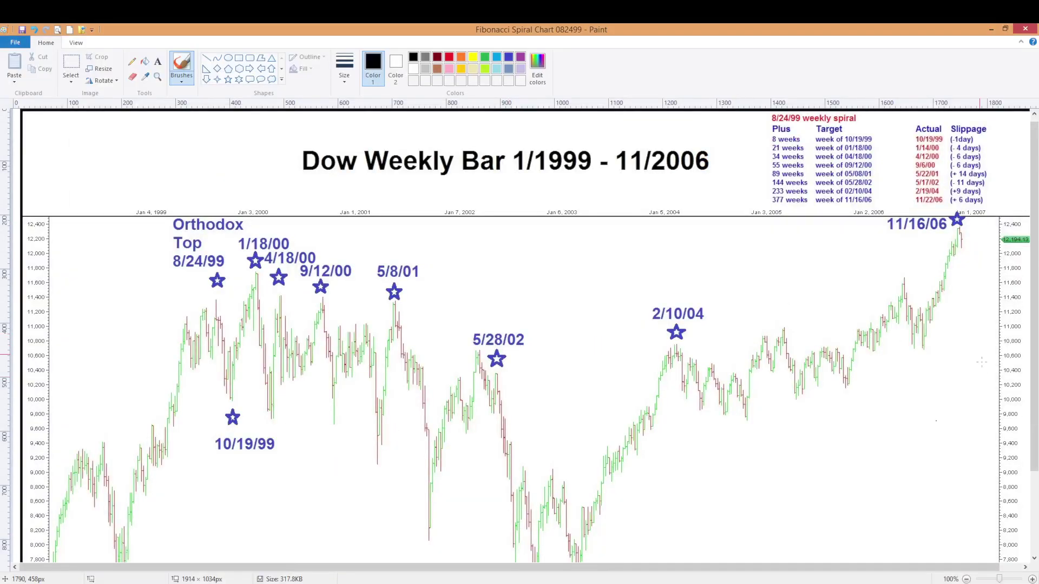
pyautogui.moveTo(1035, 195); pyautogui.dragTo(1037, 236)
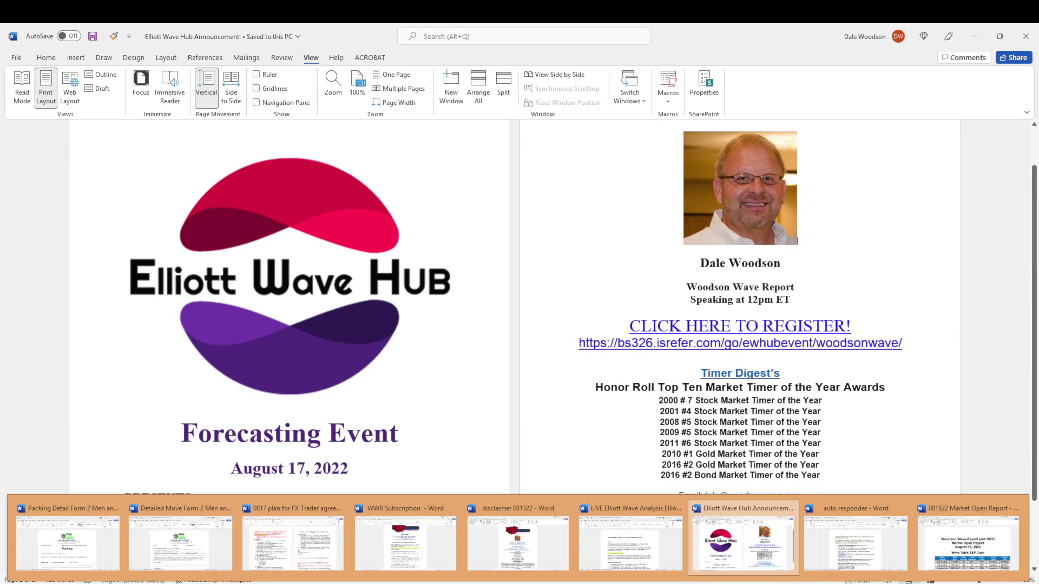
pyautogui.moveTo(501, 583)
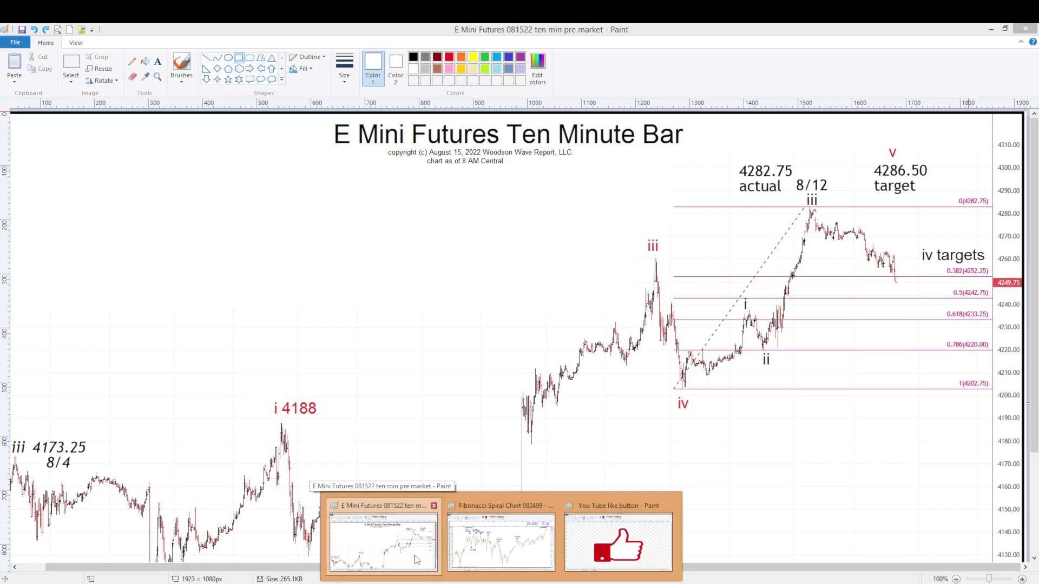
pyautogui.click(417, 560)
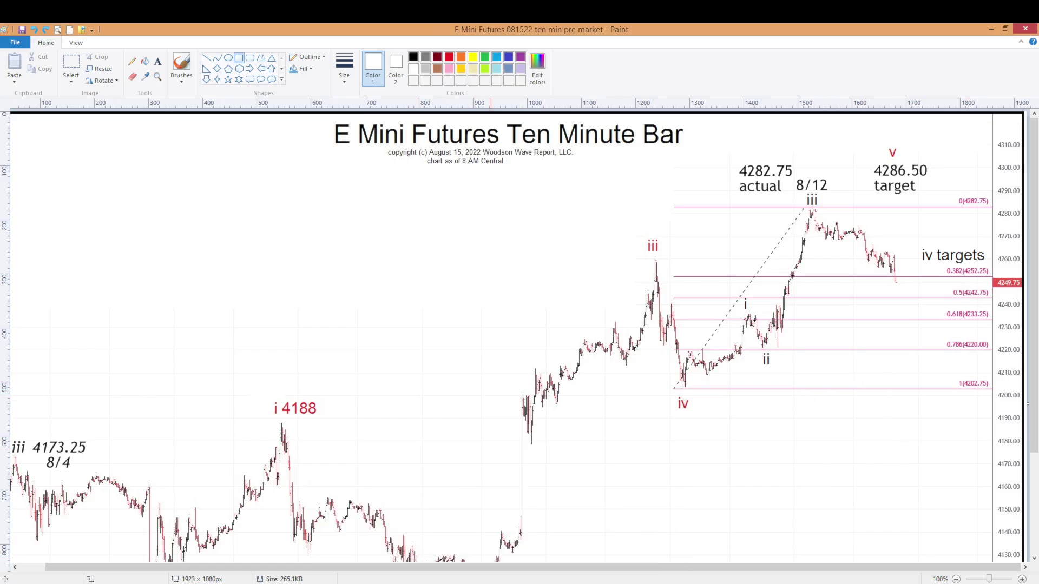
# Step: Switch to the 081522 Market Open Report in Word and review it from the S&P cash wave table to the E Mini Futures ten-minute chart
pyautogui.click(501, 583)
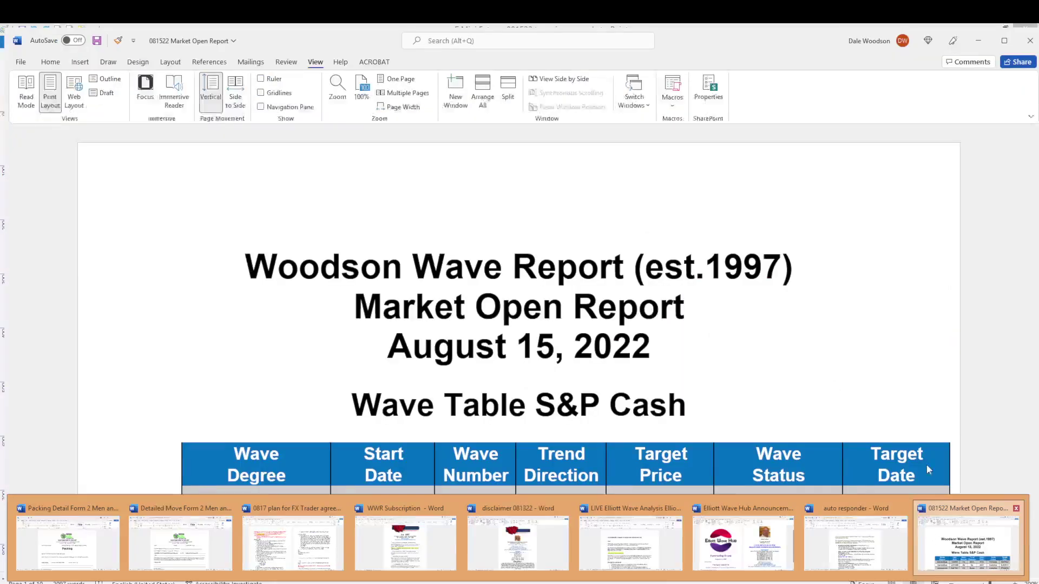
pyautogui.click(968, 543)
pyautogui.scroll(-15, 990, 310)
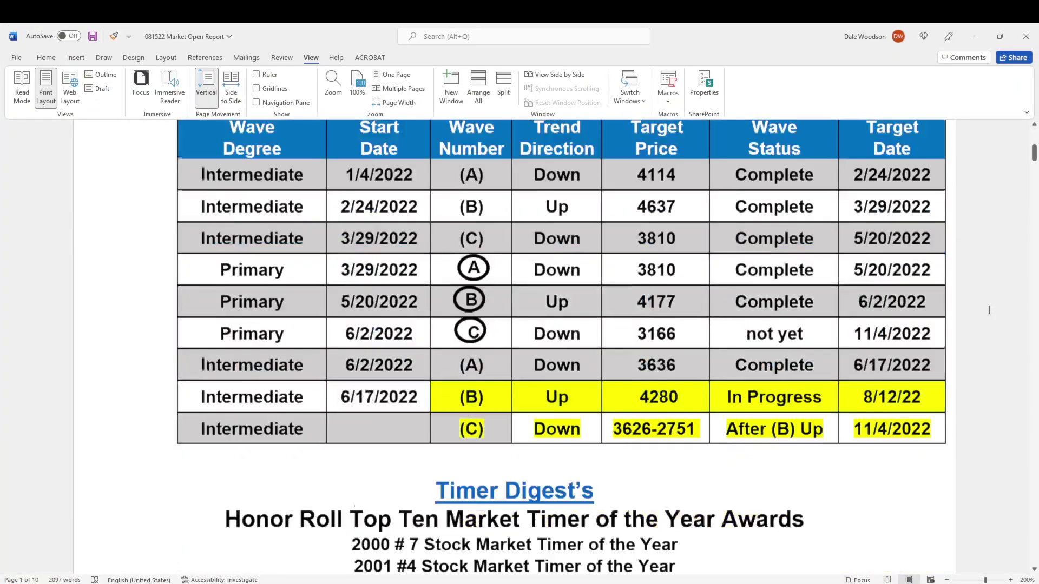
pyautogui.scroll(-7, 888, 324)
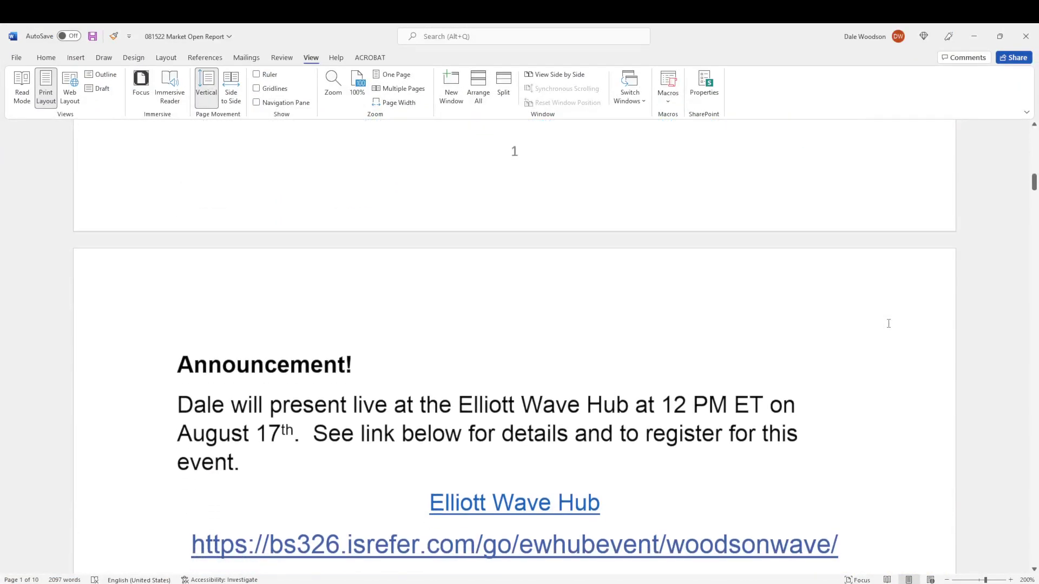
pyautogui.scroll(-4, 888, 323)
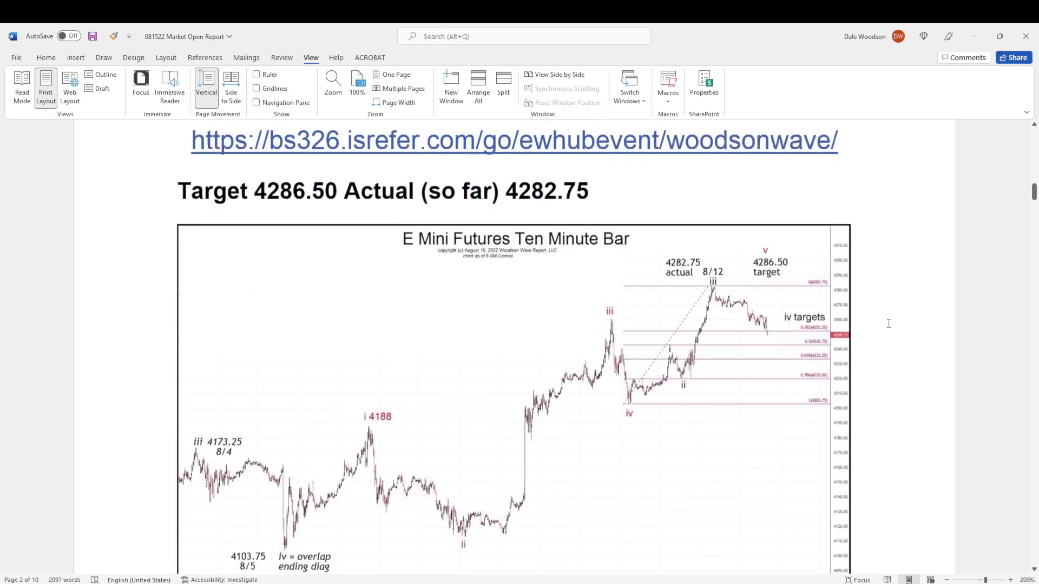
pyautogui.scroll(1, 889, 321)
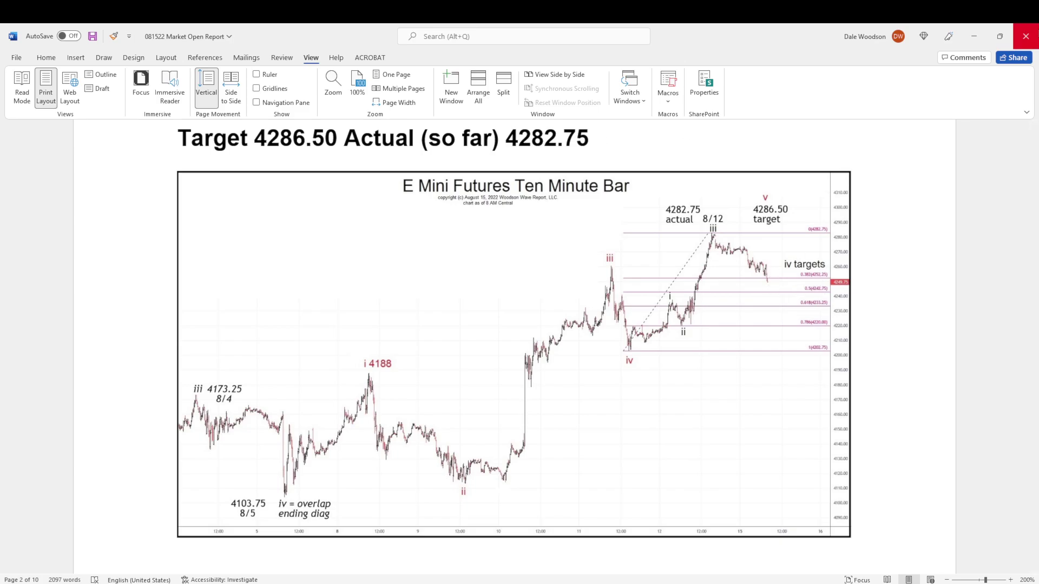
# Step: Minimize the market report, the Paint chart and the announcement document to return to the one-minute ES chart in TradingView
pyautogui.click(974, 36)
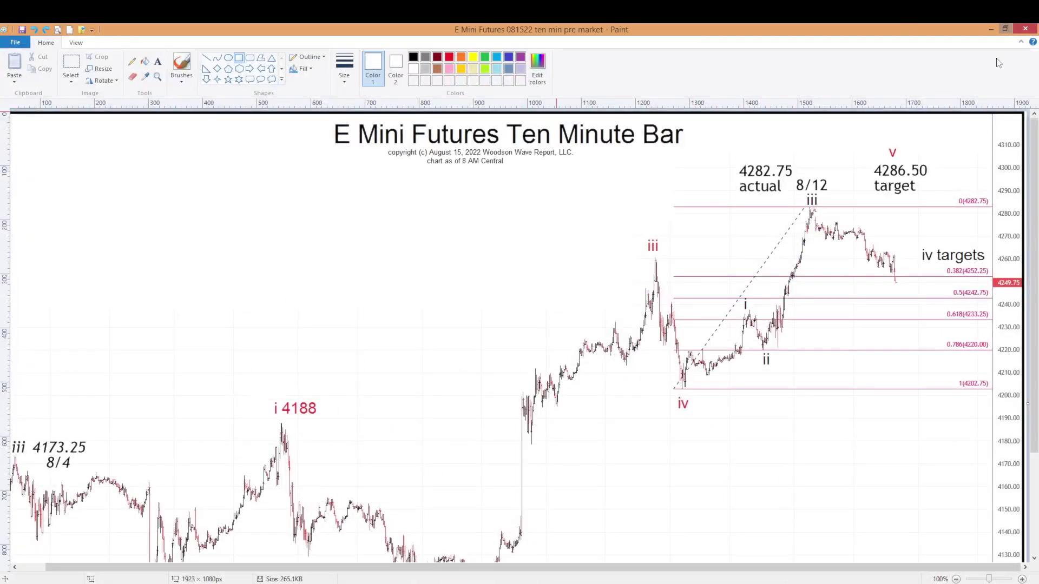
pyautogui.click(990, 31)
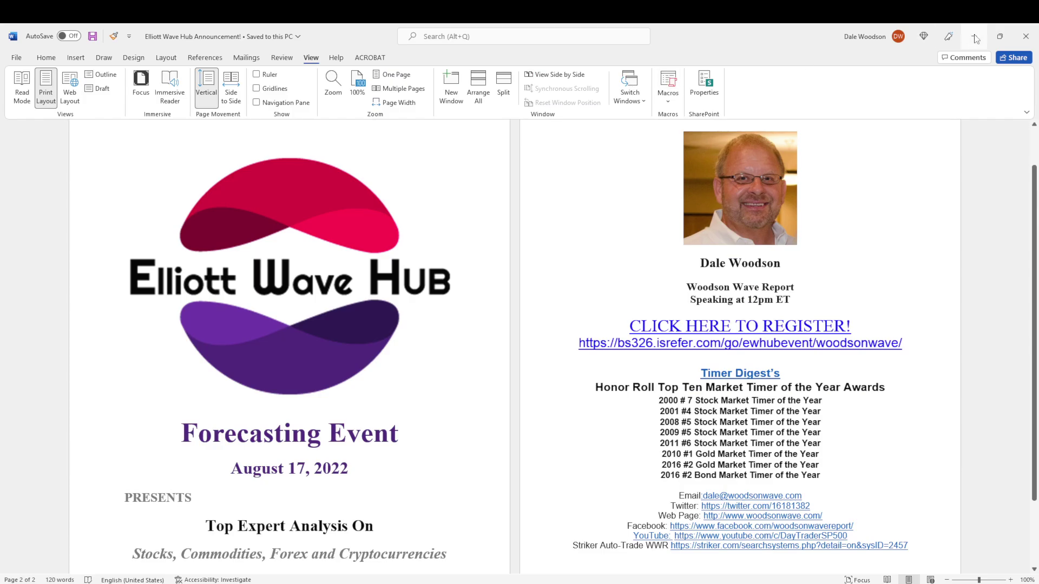
pyautogui.click(975, 36)
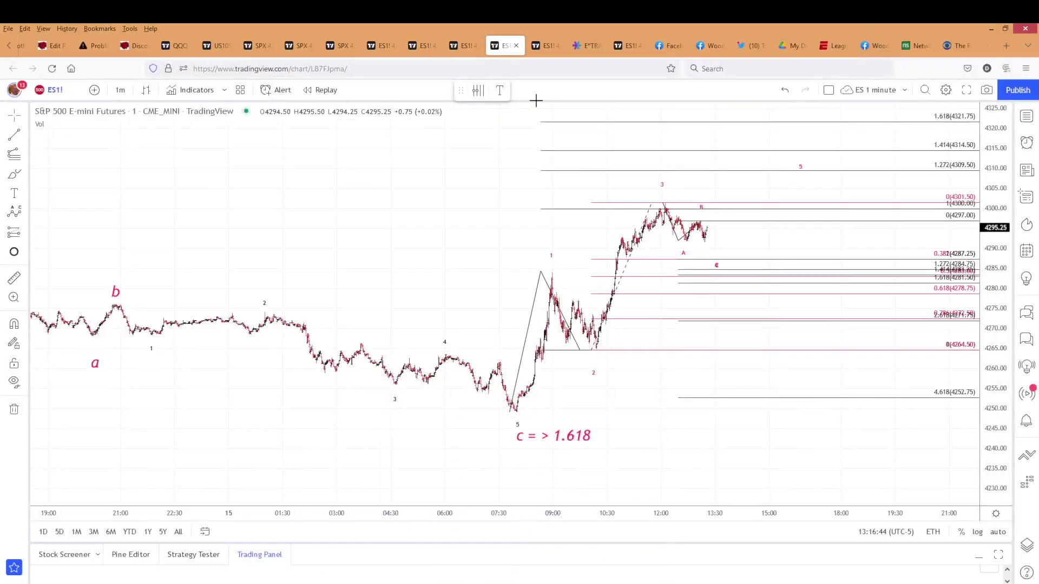
# Step: Review the ES 10-minute wave count and its 4286.50 target, the SPX 10-minute chart, and the ES daily chart with the (B) targets
pyautogui.click(464, 46)
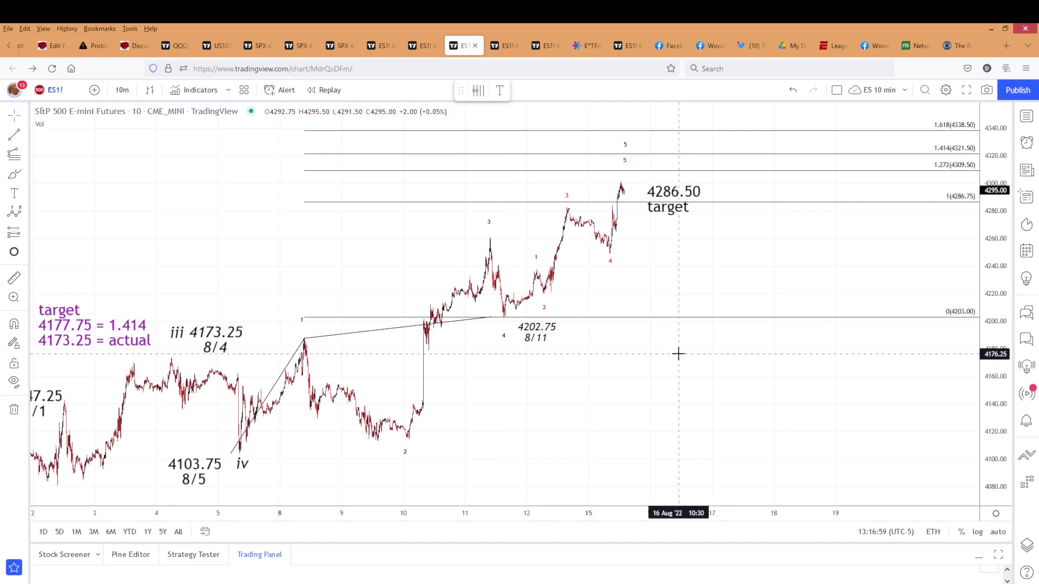
pyautogui.scroll(-1, 678, 265)
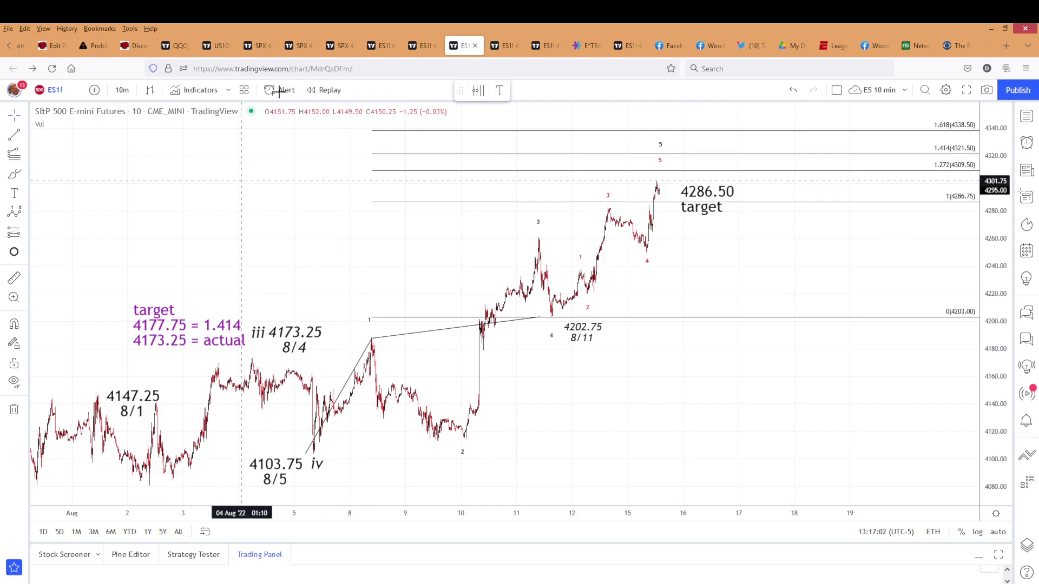
pyautogui.click(349, 47)
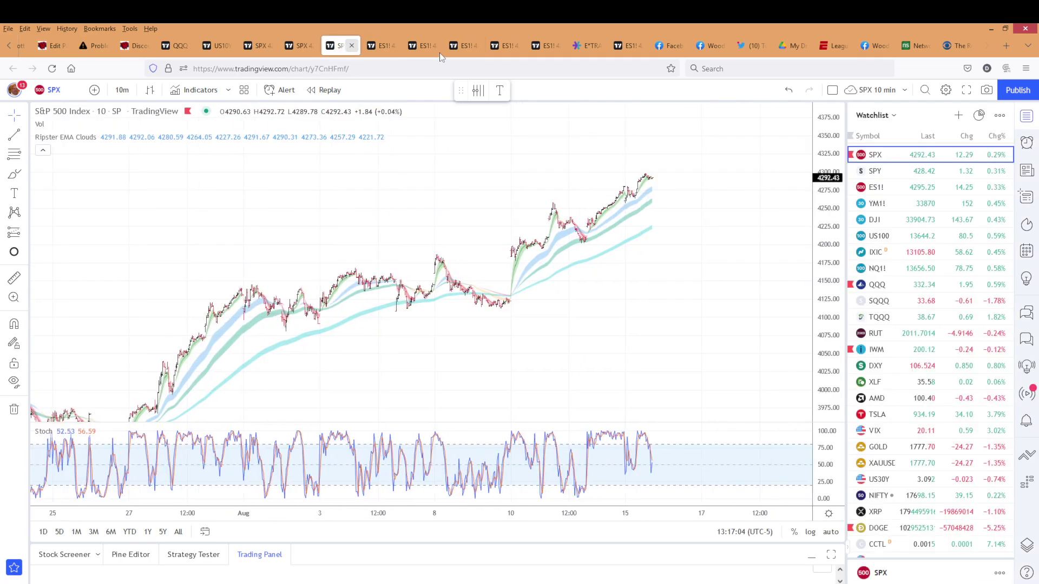
pyautogui.click(396, 47)
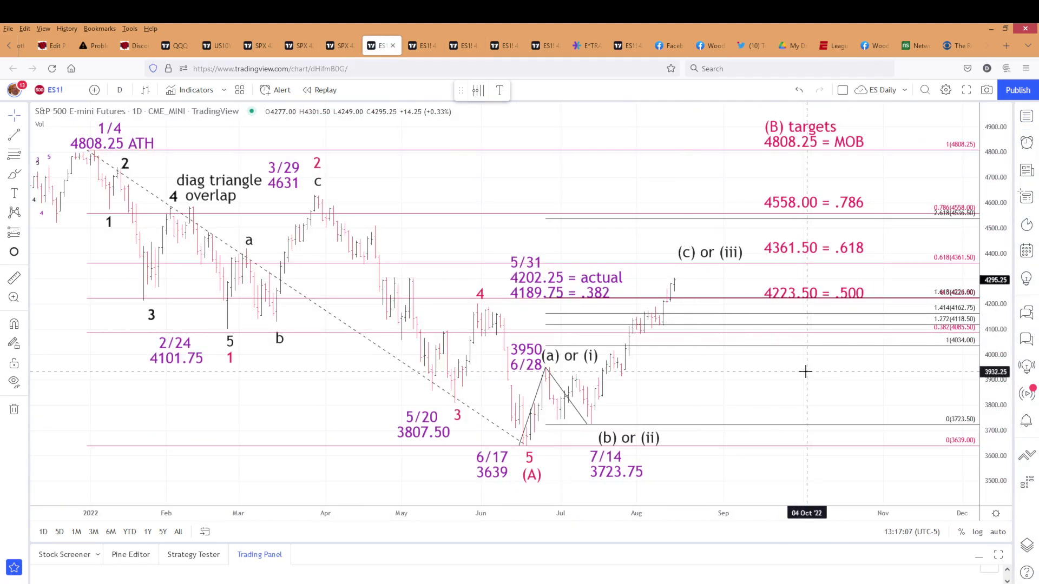